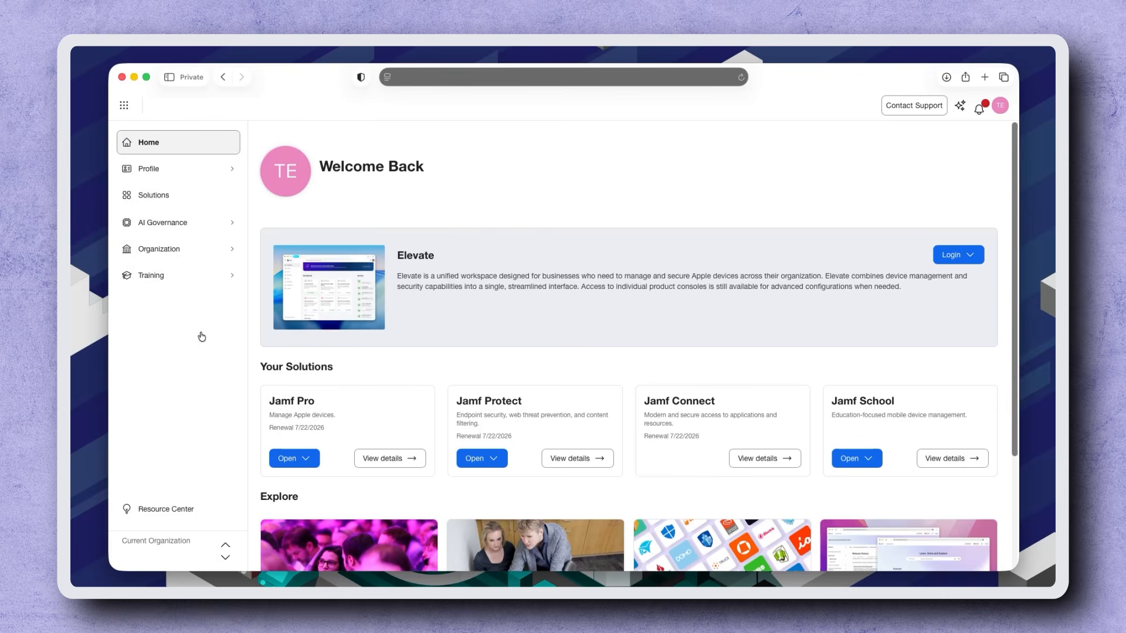
- Open the AI Visibility dashboard under AI Governance and examine daily active devices and the Claude Code product details
{"action": "left_click", "coordinate": [183, 225]}
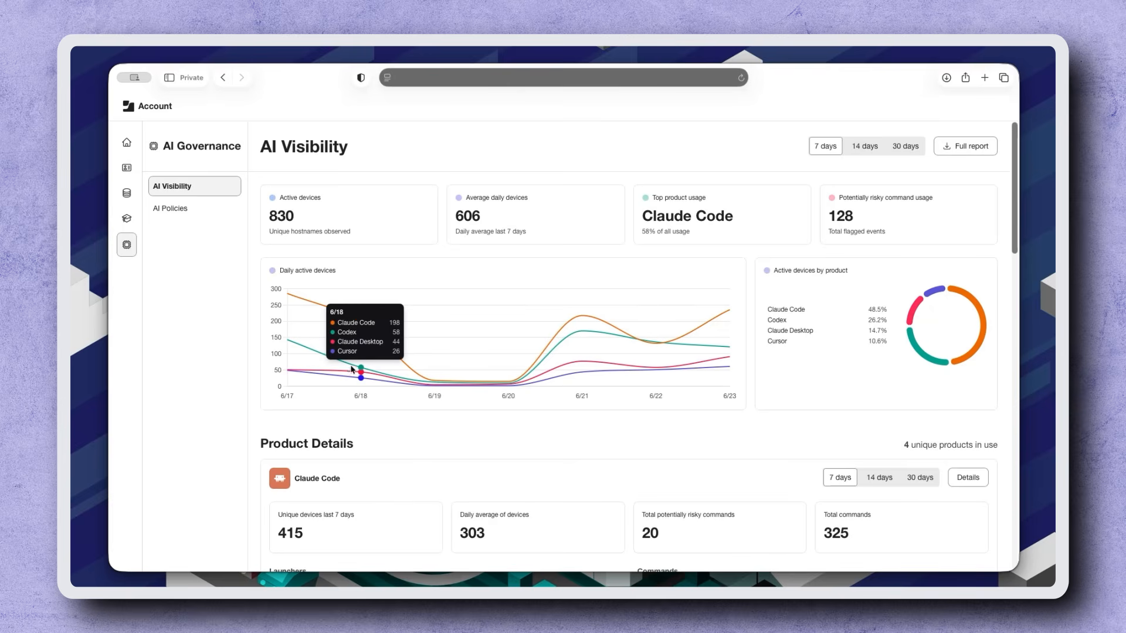
{"action": "mouse_move", "coordinate": [423, 380]}
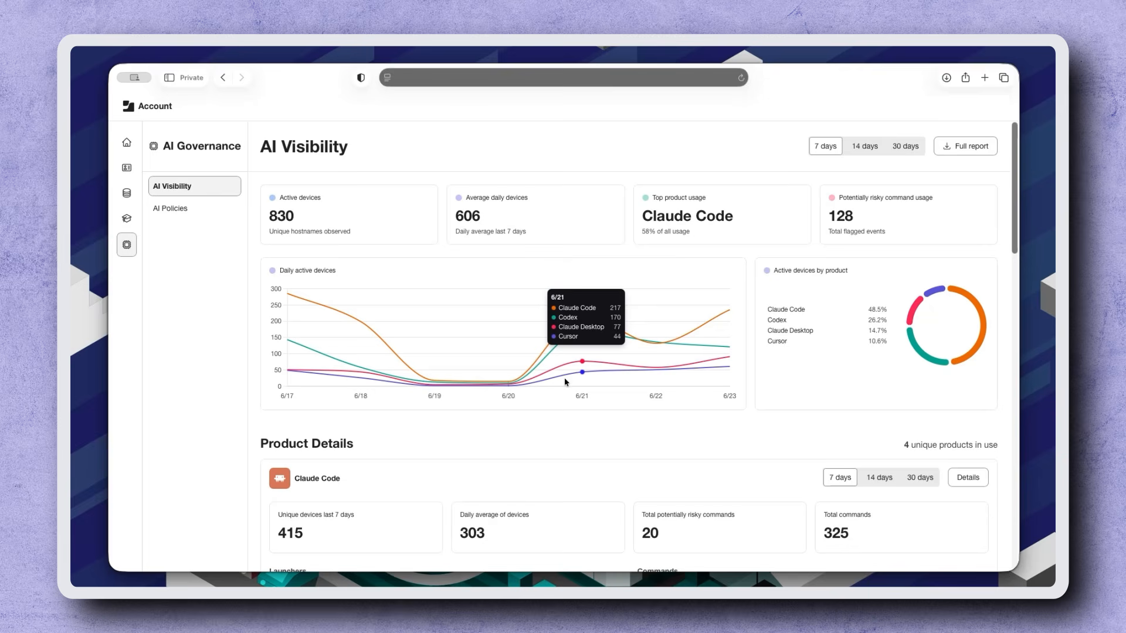
{"action": "scroll", "coordinate": [579, 422], "scroll_direction": "down", "scroll_amount": 5}
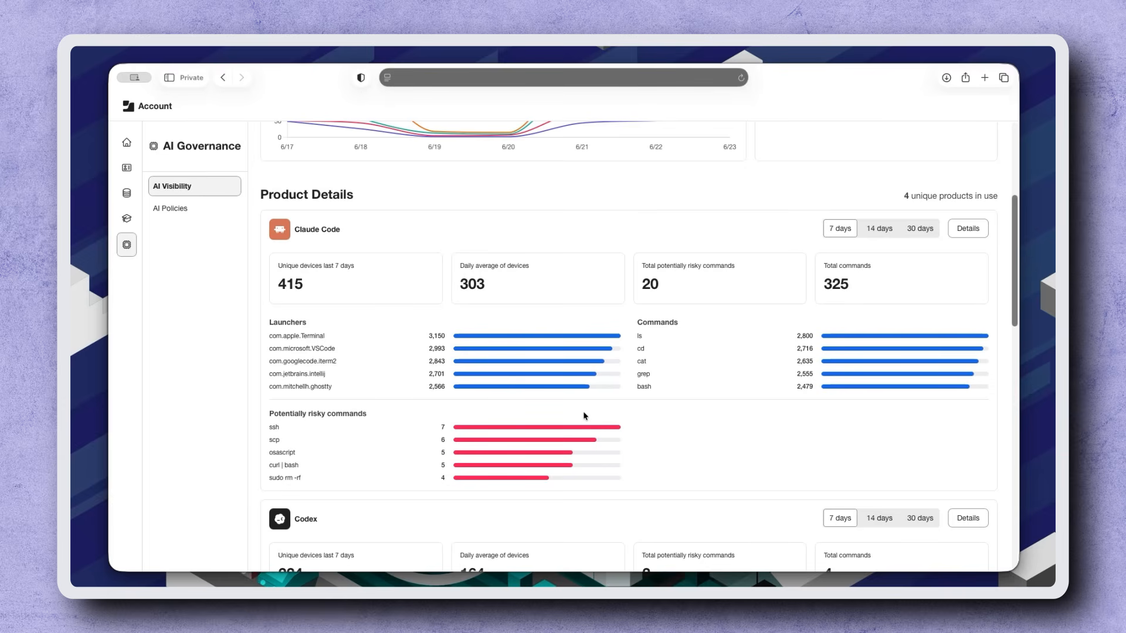
- View all results in the Claude Code details, including its launchers, commands and potentially risky commands, and close the report
{"action": "left_click", "coordinate": [950, 234]}
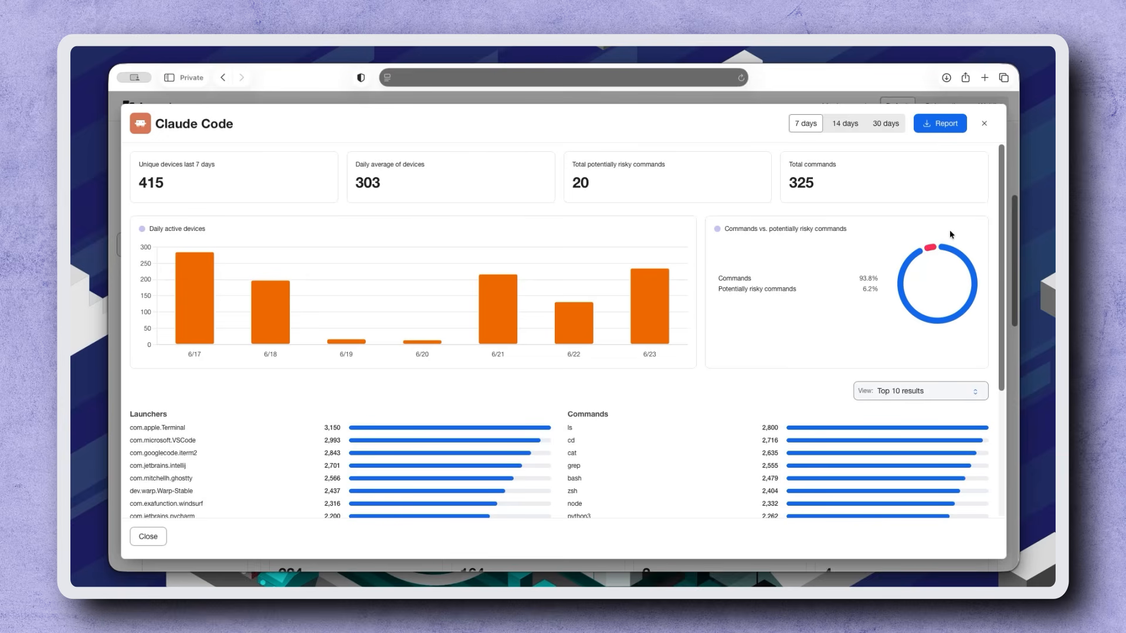
{"action": "left_click", "coordinate": [964, 391]}
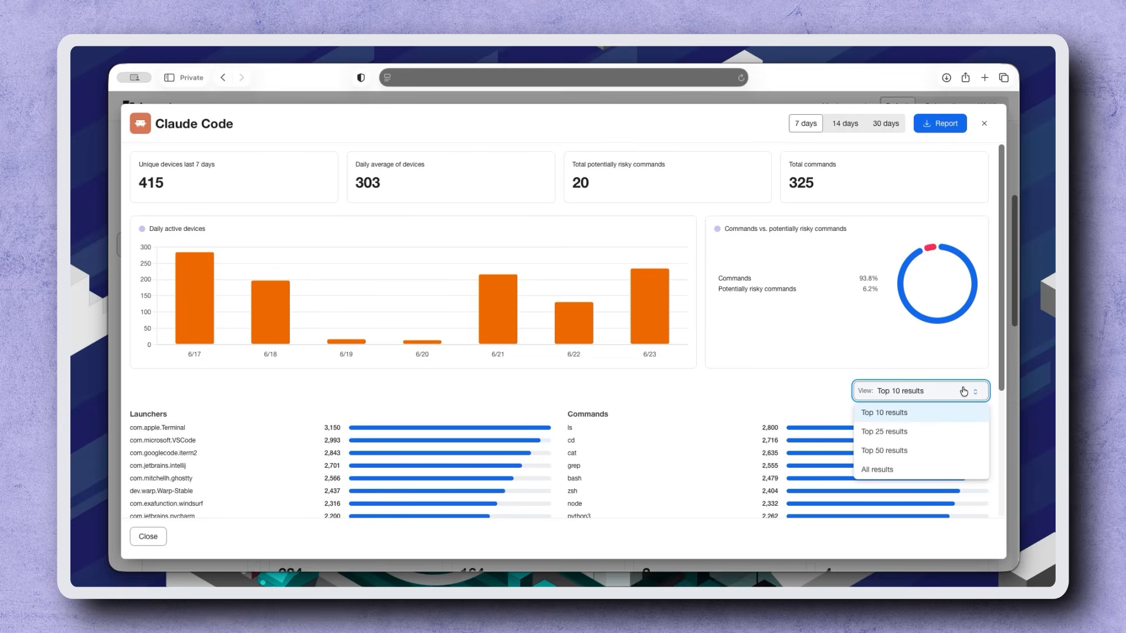
{"action": "left_click", "coordinate": [896, 469]}
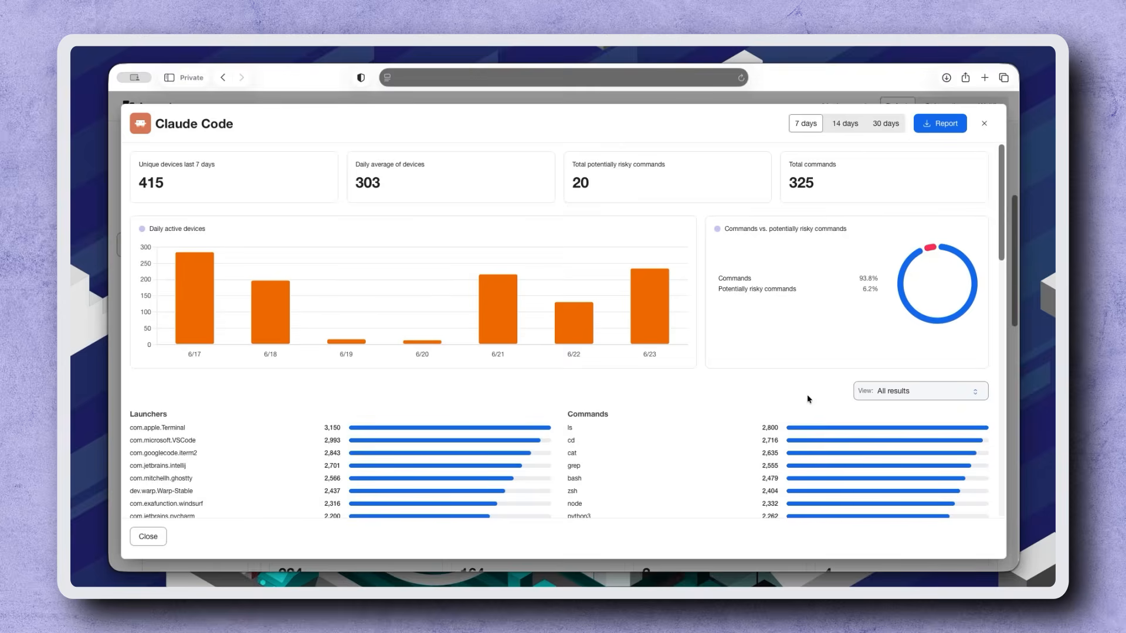
{"action": "scroll", "coordinate": [807, 396], "scroll_direction": "down", "scroll_amount": 3}
{"action": "scroll", "coordinate": [808, 399], "scroll_direction": "down", "scroll_amount": 20}
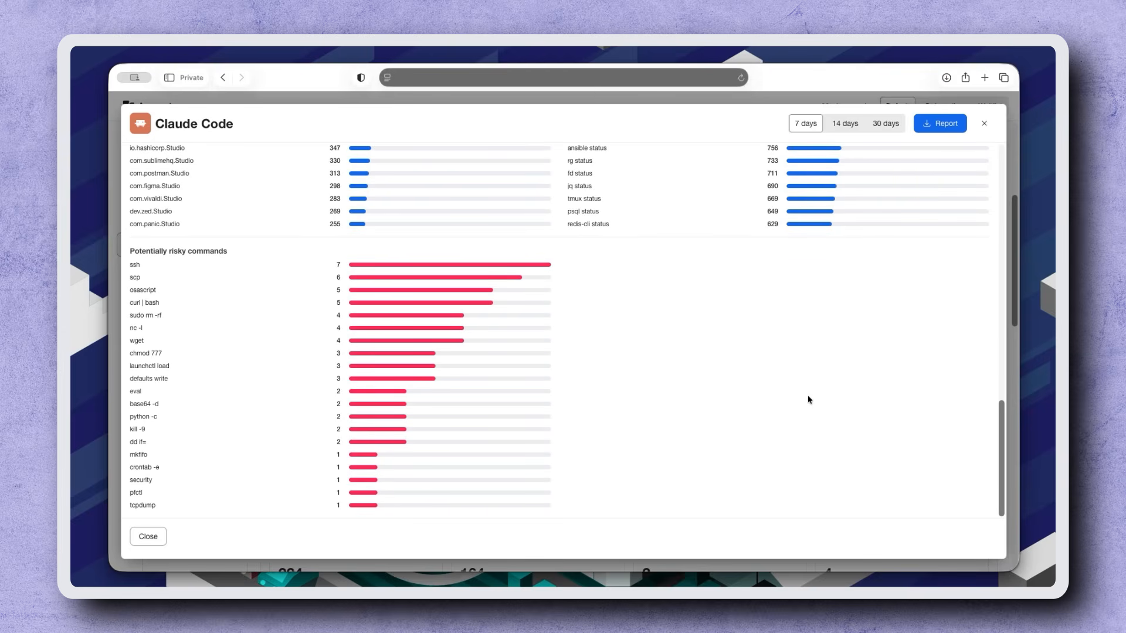
{"action": "left_click", "coordinate": [984, 124]}
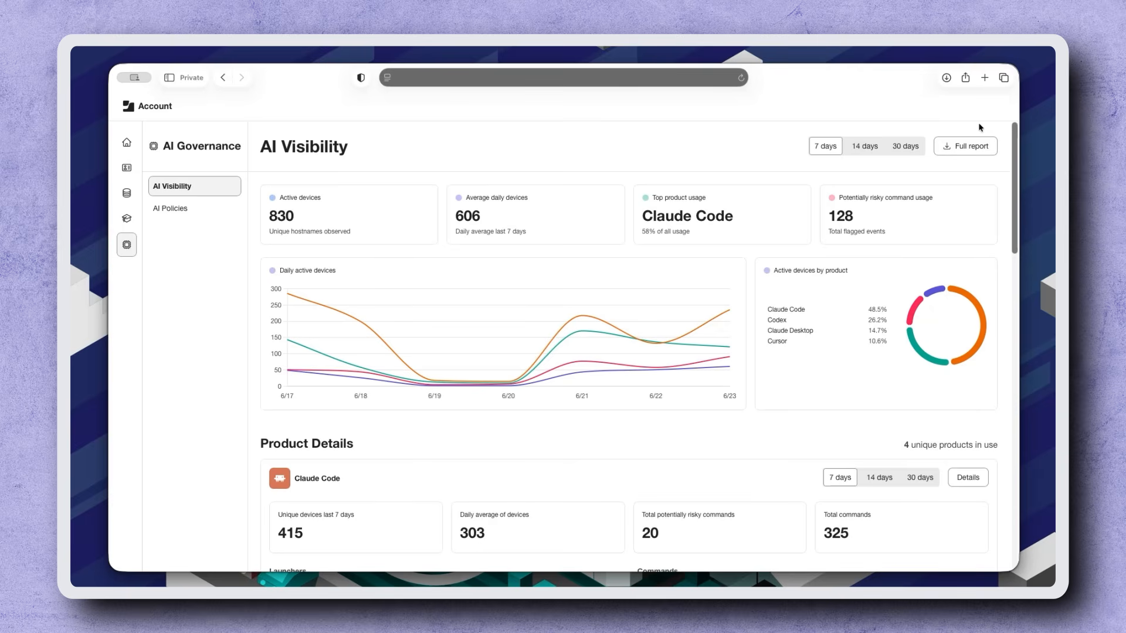
- Start a new AI policy for Claude Code, keeping Anthropic (Claude.ai / Console) and its default provider settings
{"action": "left_click", "coordinate": [223, 212]}
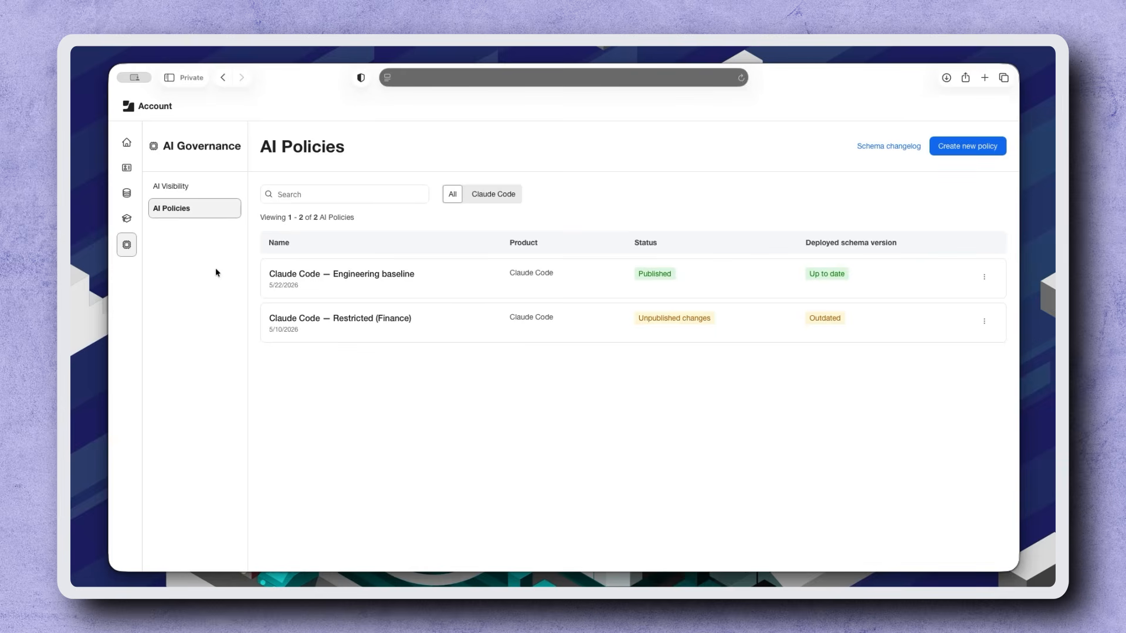
{"action": "left_click", "coordinate": [946, 153]}
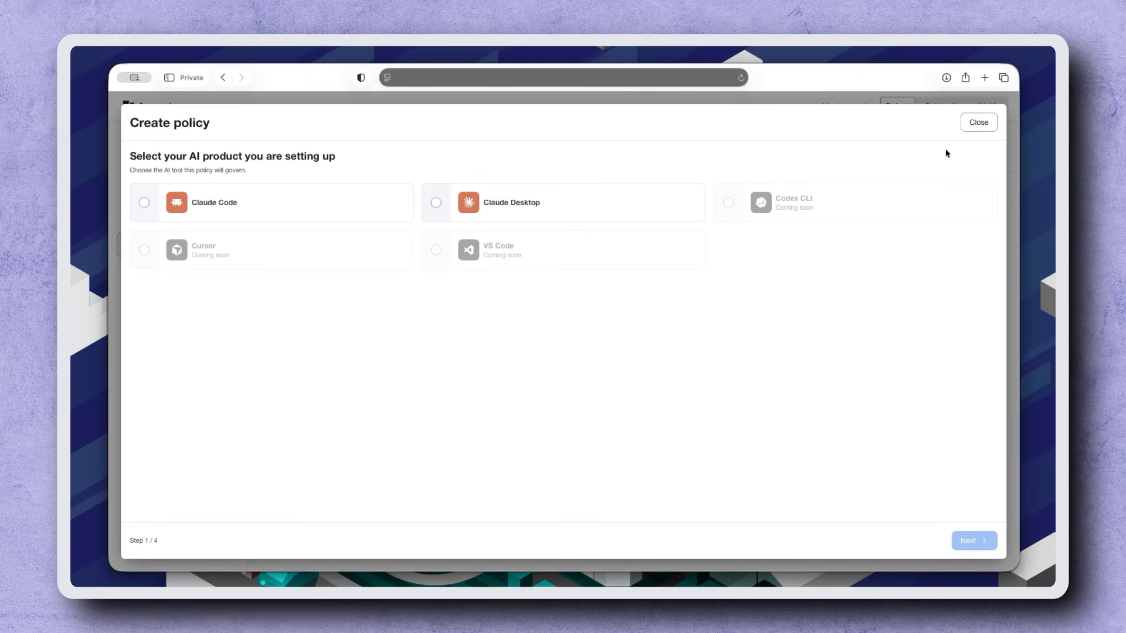
{"action": "left_click", "coordinate": [384, 200]}
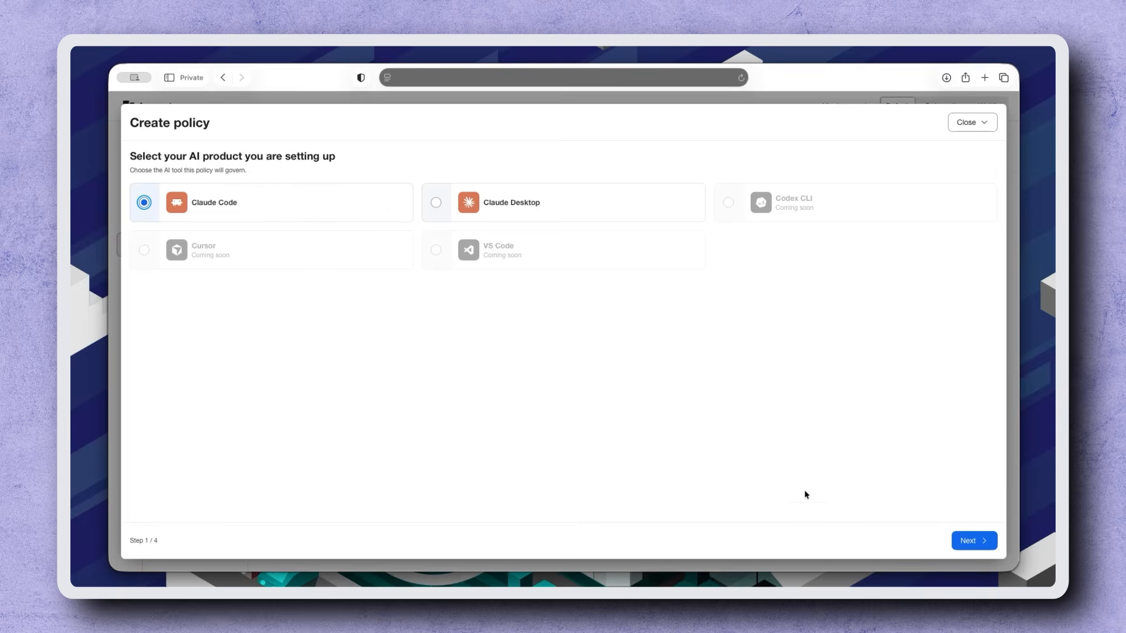
{"action": "left_click", "coordinate": [959, 540]}
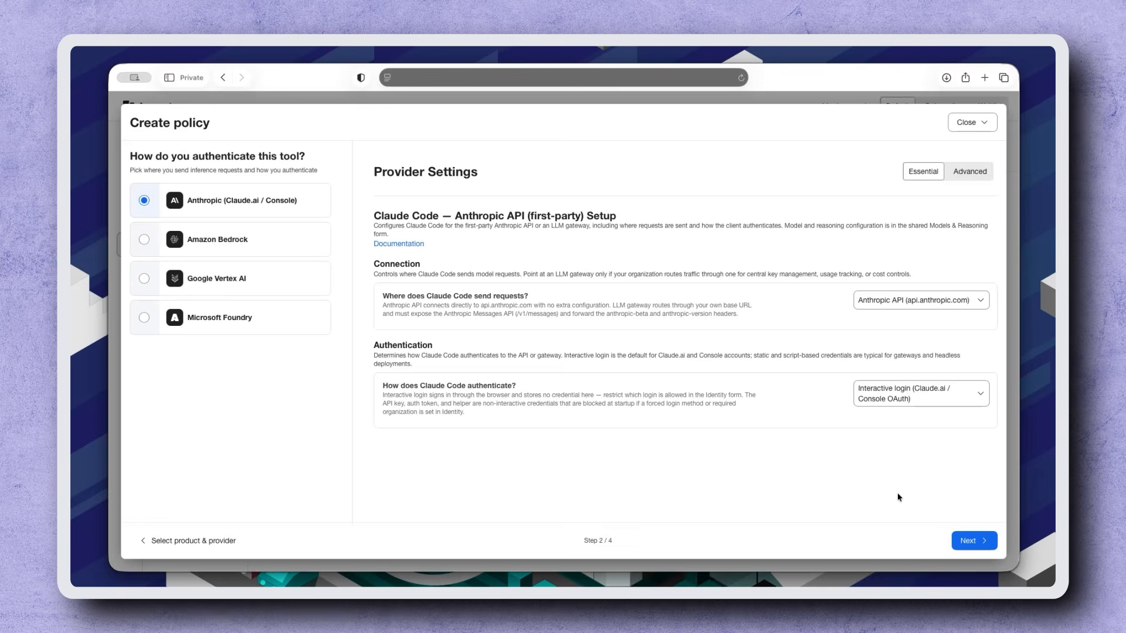
{"action": "left_click", "coordinate": [955, 541]}
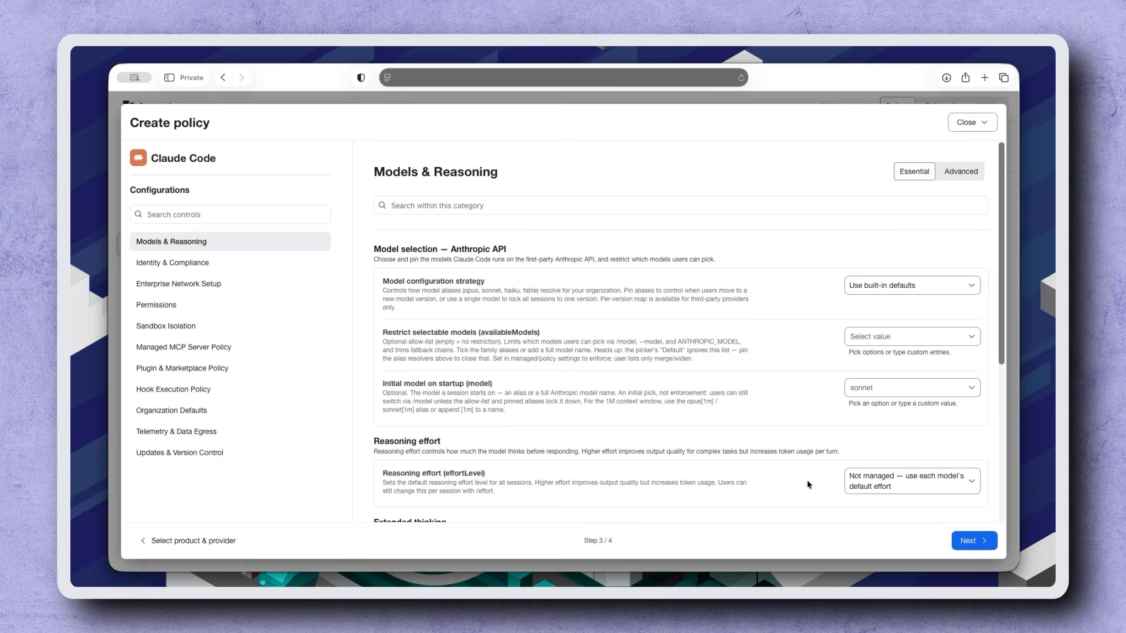
- Restrict the policy's selectable models to sonnet and haiku
{"action": "left_click", "coordinate": [891, 345]}
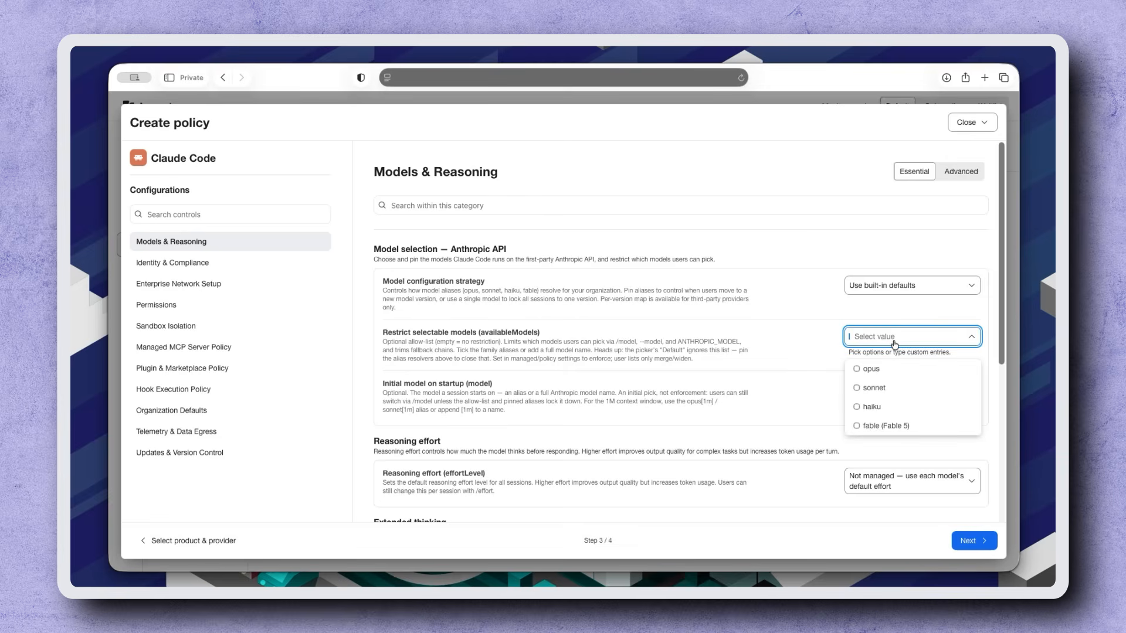
{"action": "left_click", "coordinate": [874, 388]}
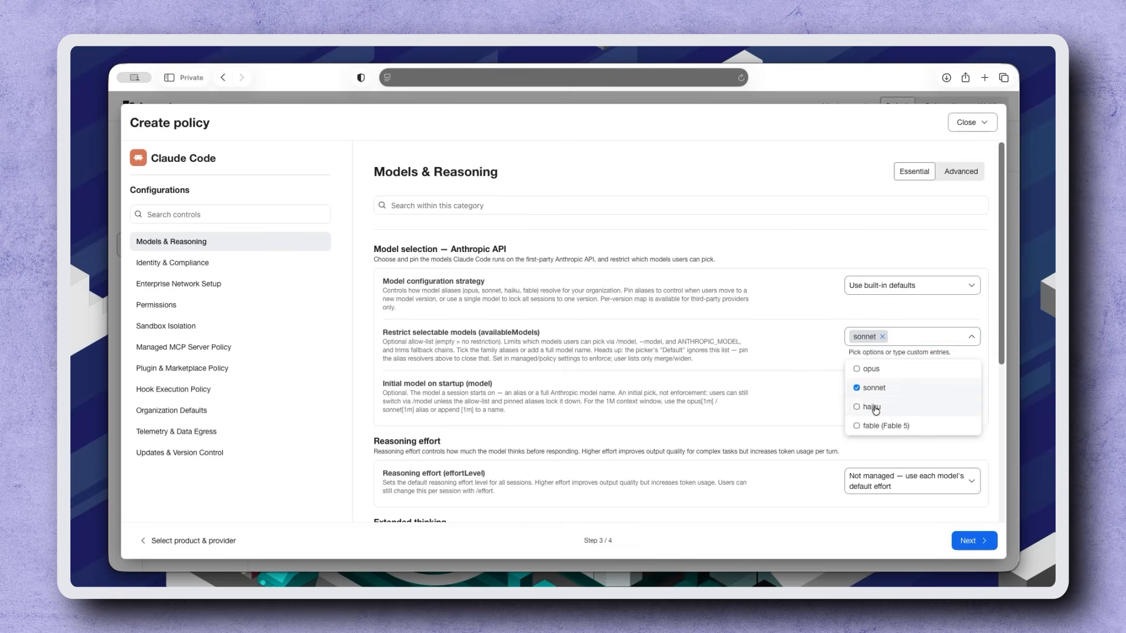
{"action": "left_click", "coordinate": [872, 406]}
{"action": "left_click", "coordinate": [816, 367]}
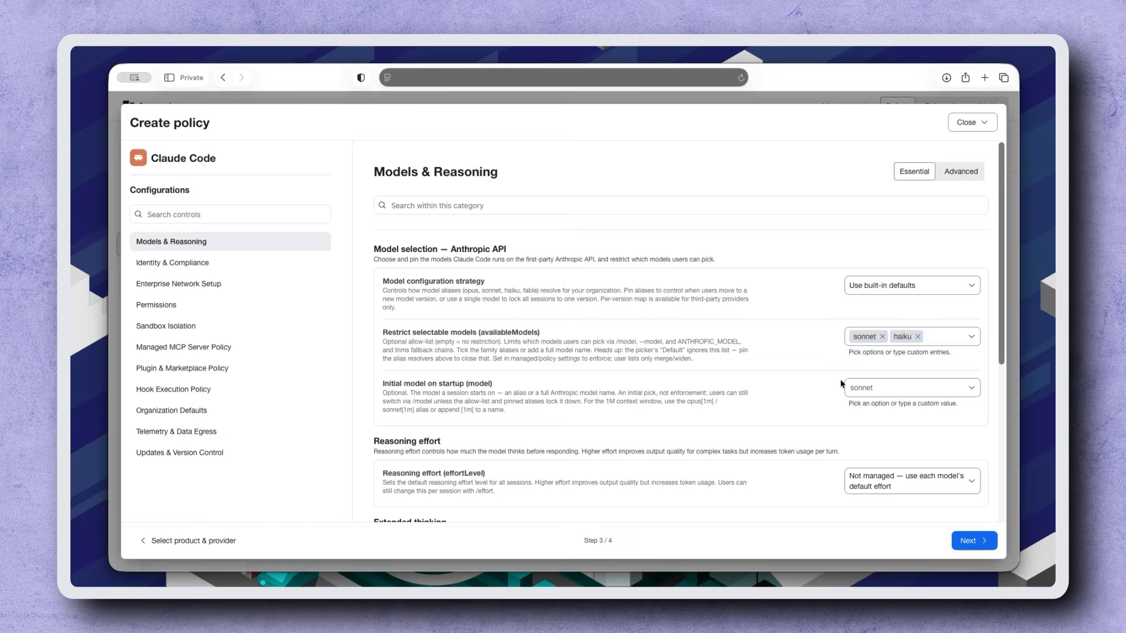
- Set the initial model on startup to haiku and proceed to the policy overview with the remaining settings at their defaults
{"action": "left_click", "coordinate": [866, 388]}
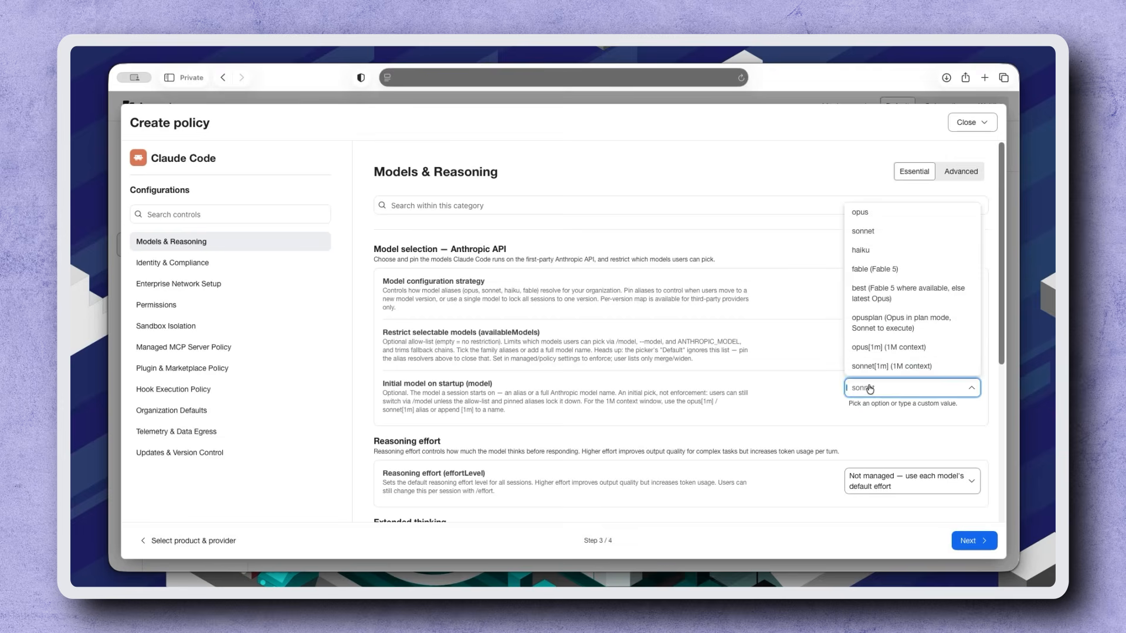
{"action": "left_click", "coordinate": [860, 250]}
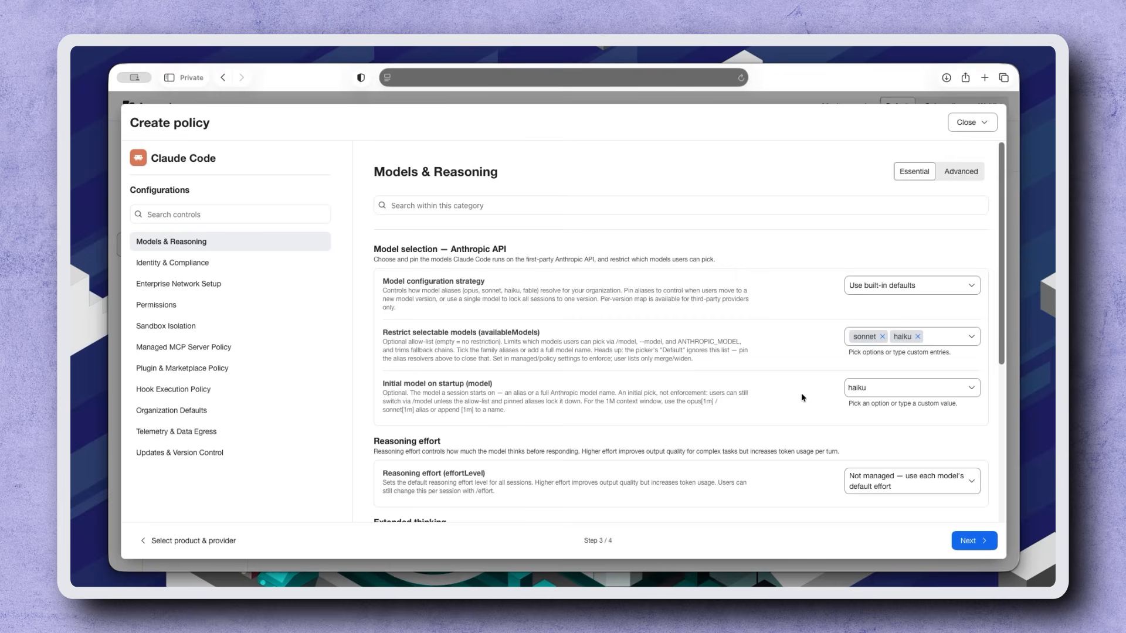
{"action": "scroll", "coordinate": [802, 398], "scroll_direction": "down", "scroll_amount": 3}
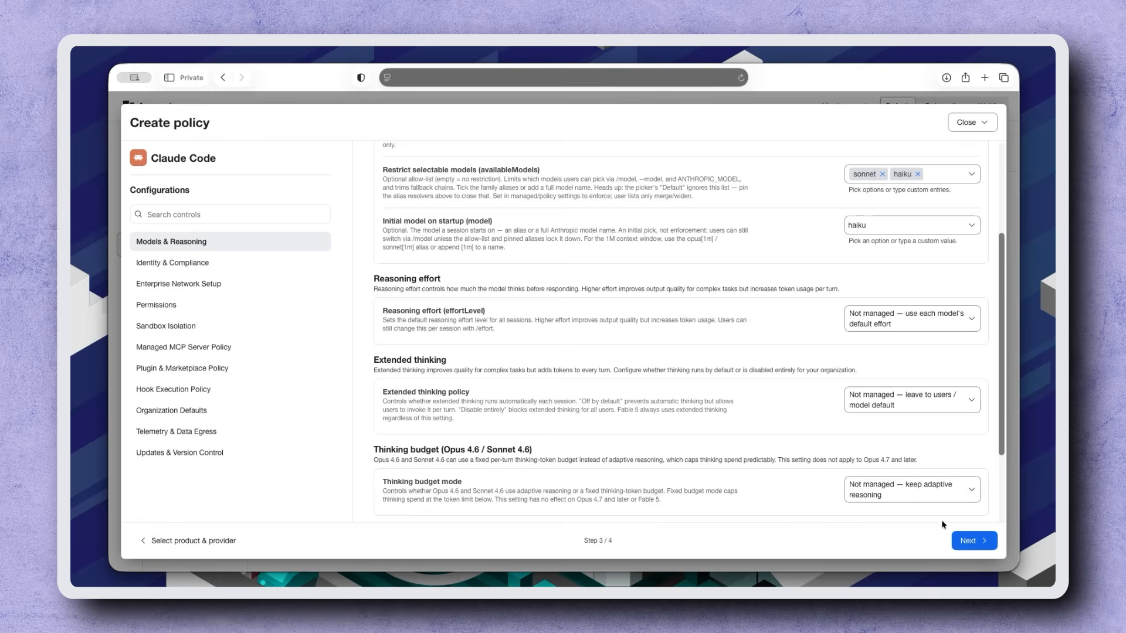
{"action": "left_click", "coordinate": [967, 542]}
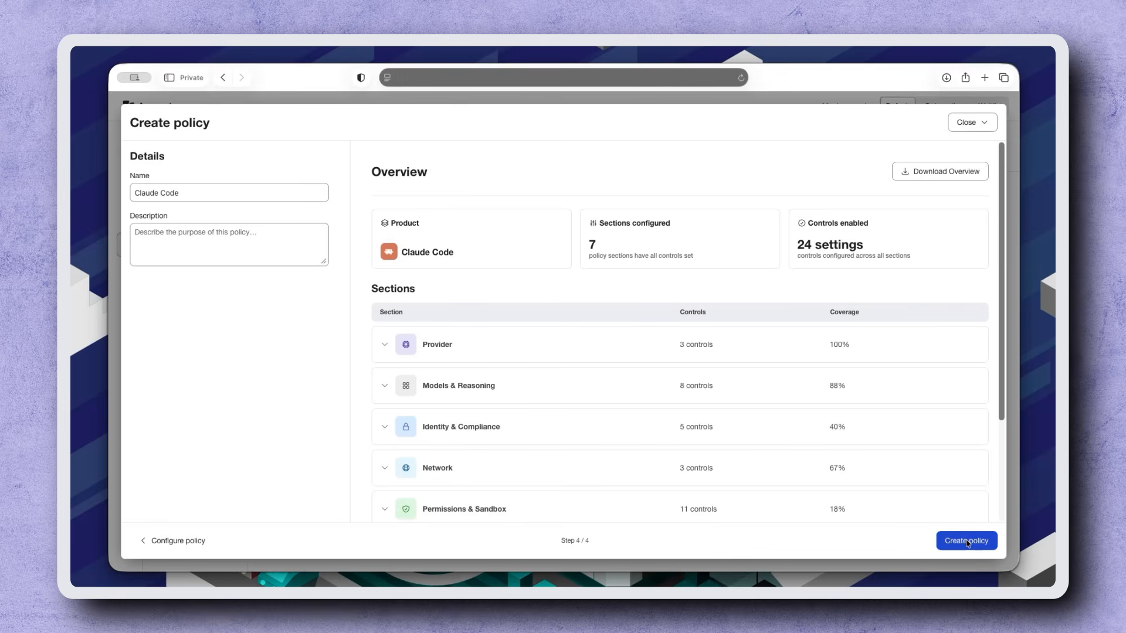
- Name the policy "Claude Code - Haiku and Sonnet only" and create it
{"action": "left_click", "coordinate": [284, 190]}
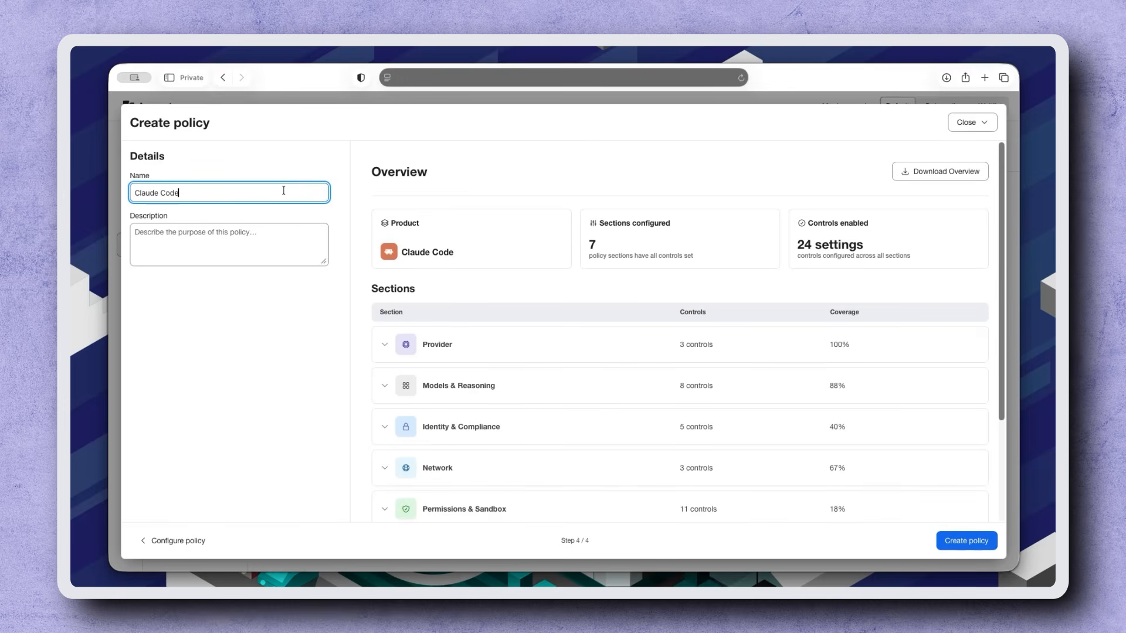
{"action": "type", "text": "- Haiku and Sonnet only"}
{"action": "left_click", "coordinate": [266, 284]}
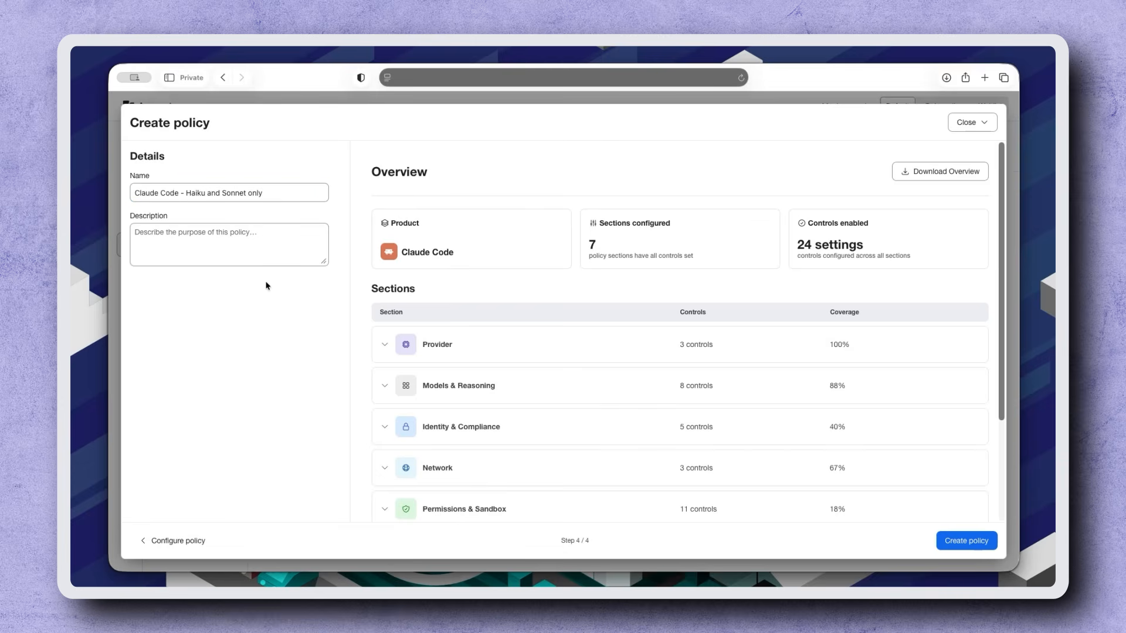
{"action": "left_click", "coordinate": [961, 540]}
{"action": "left_click", "coordinate": [668, 366]}
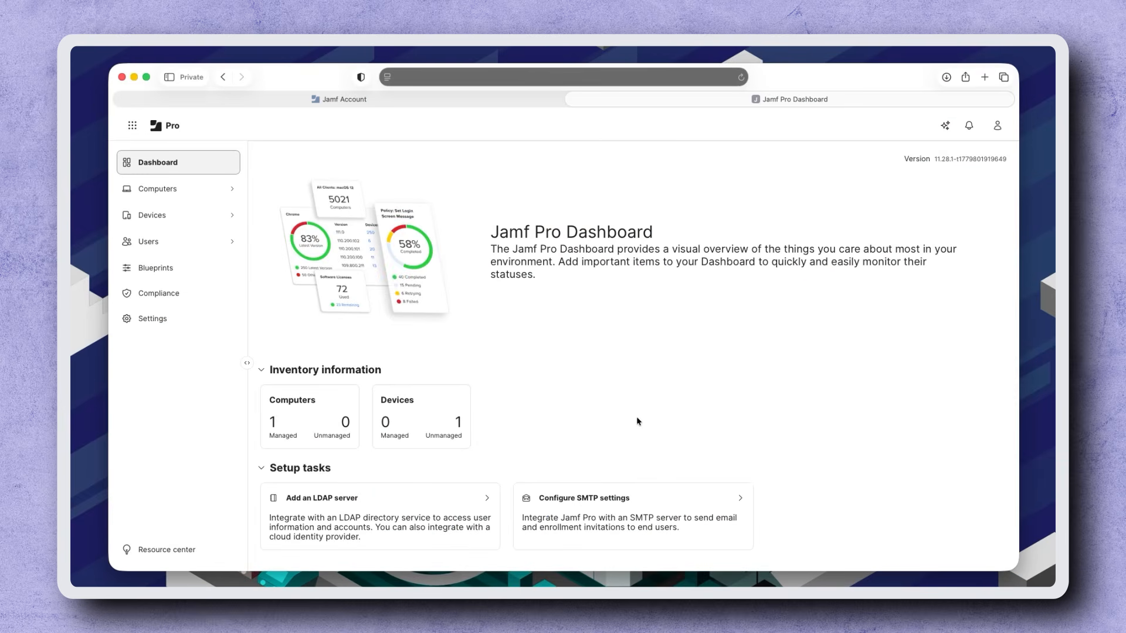
- Create a new blueprint in Jamf Pro and find and open the Claude Code Governance component
{"action": "left_click", "coordinate": [197, 269]}
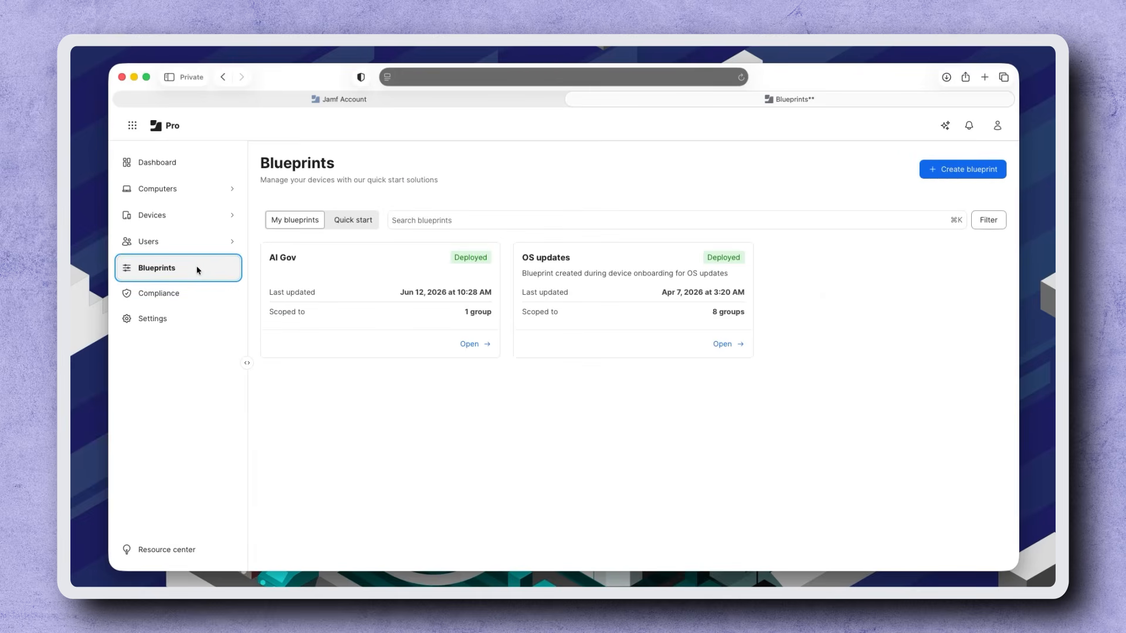
{"action": "left_click", "coordinate": [958, 174]}
{"action": "left_click", "coordinate": [434, 343]}
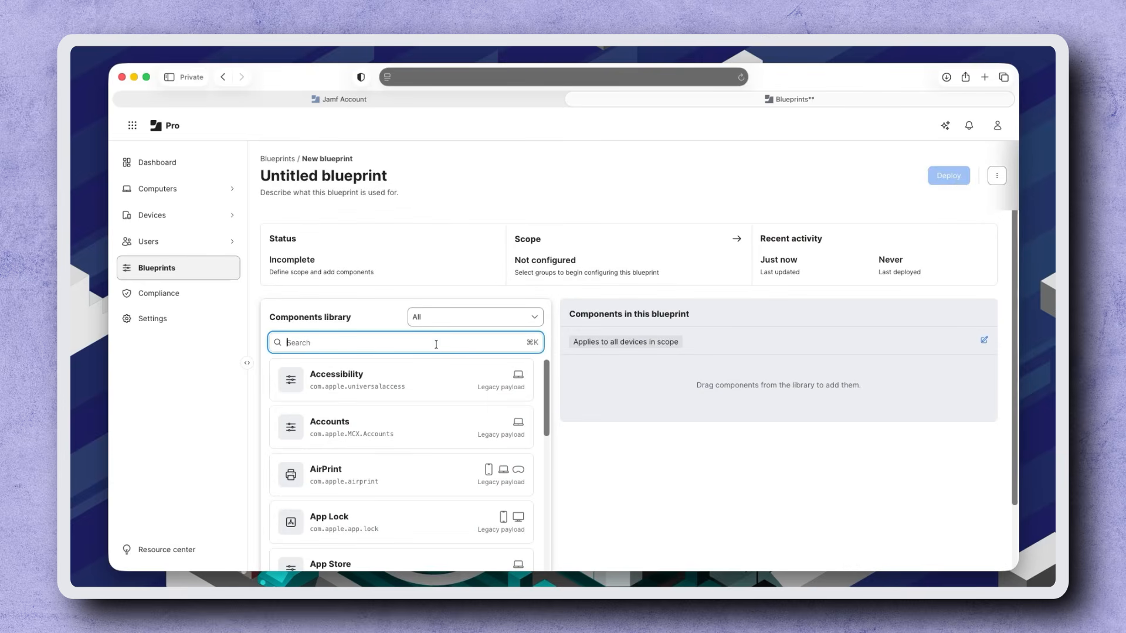
{"action": "type", "text": "claude"}
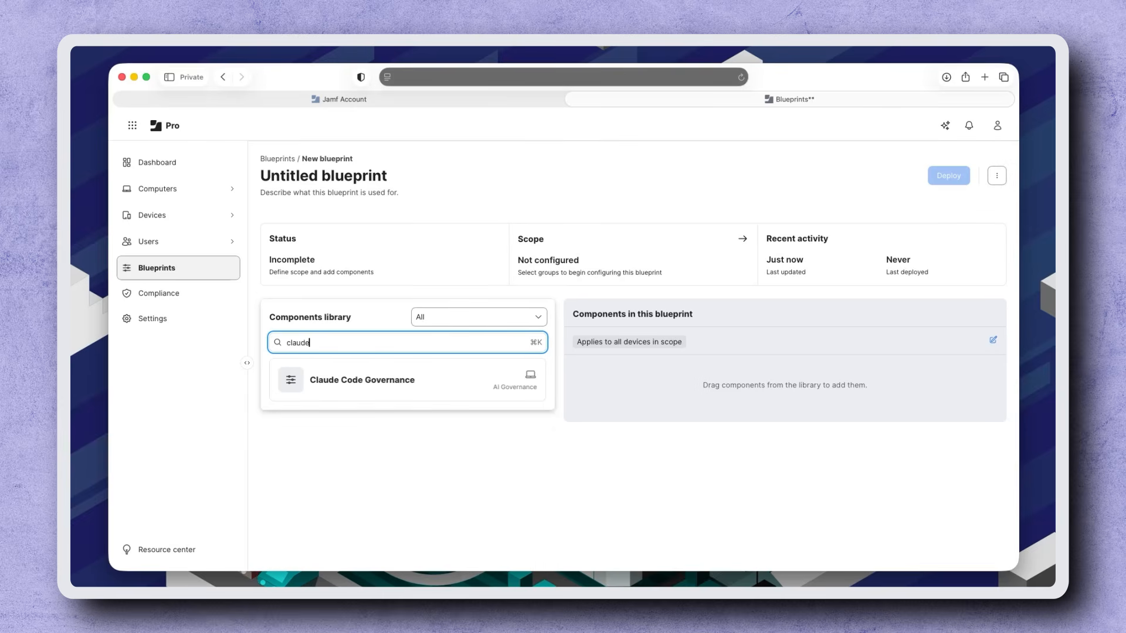
{"action": "left_click", "coordinate": [441, 375]}
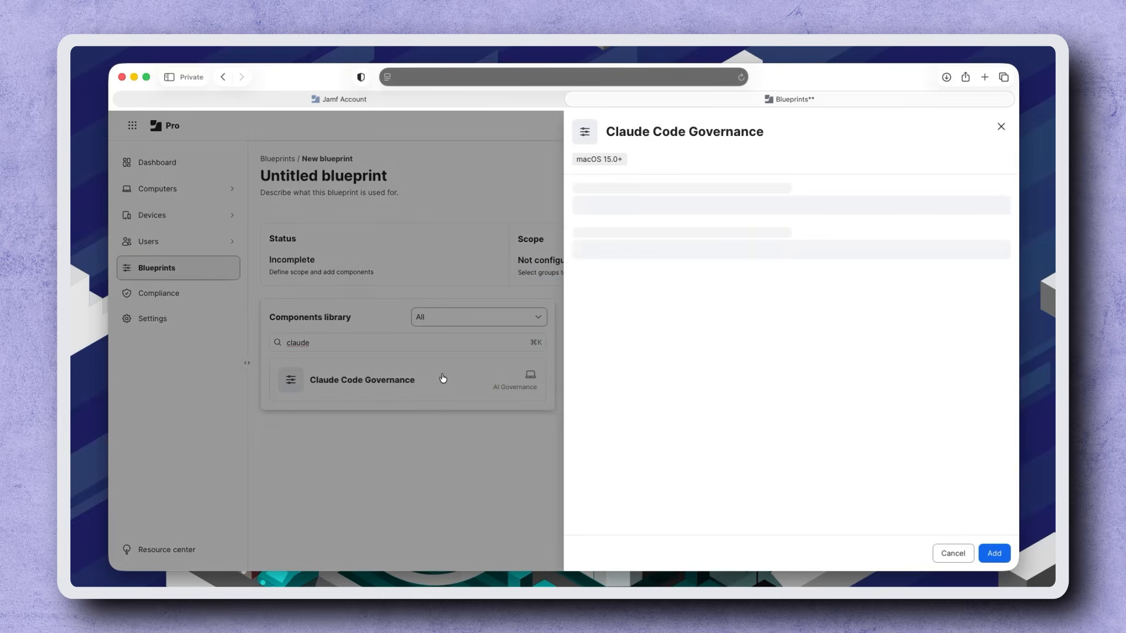
- Add the component to the blueprint with the "Claude Code - Haiku and Sonnet only" AI policy, Version 1
{"action": "left_click", "coordinate": [680, 218]}
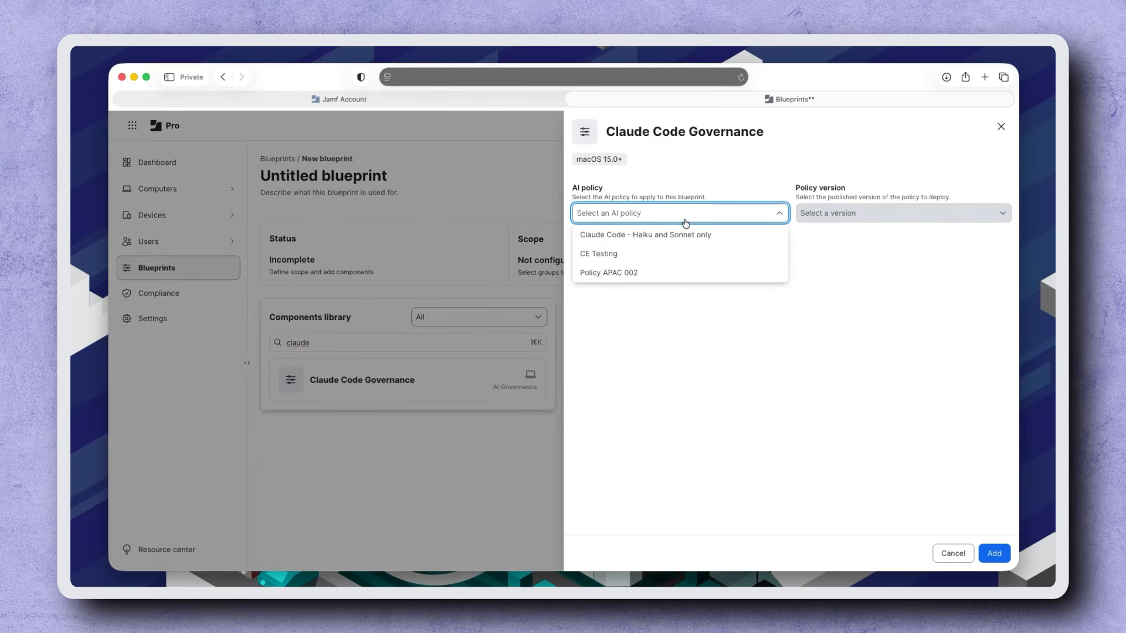
{"action": "left_click", "coordinate": [690, 236]}
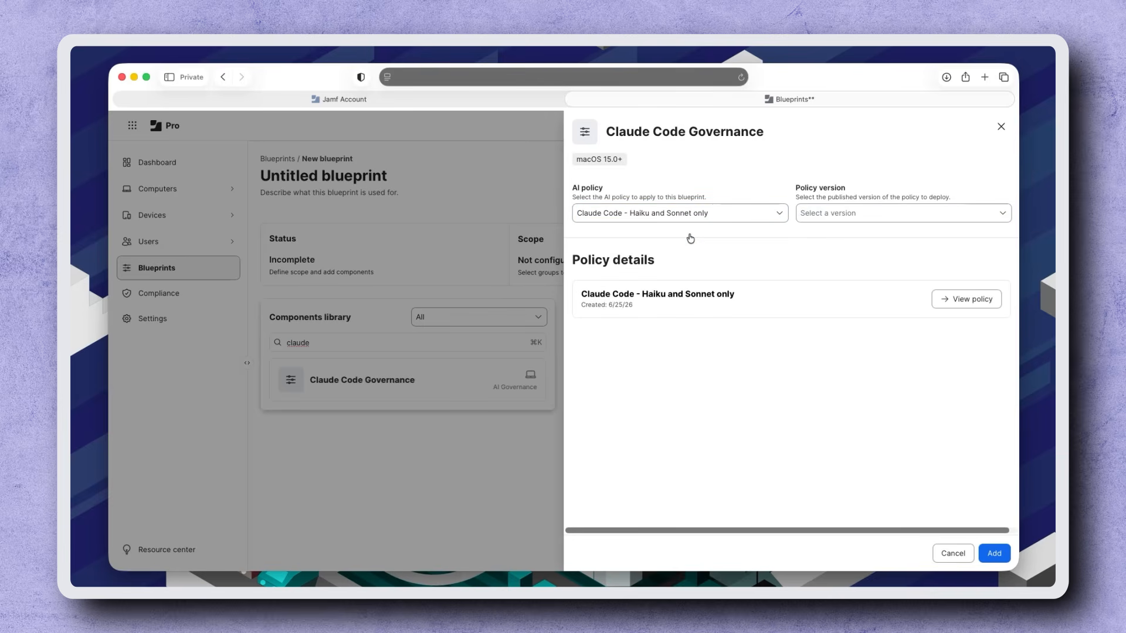
{"action": "left_click", "coordinate": [817, 217]}
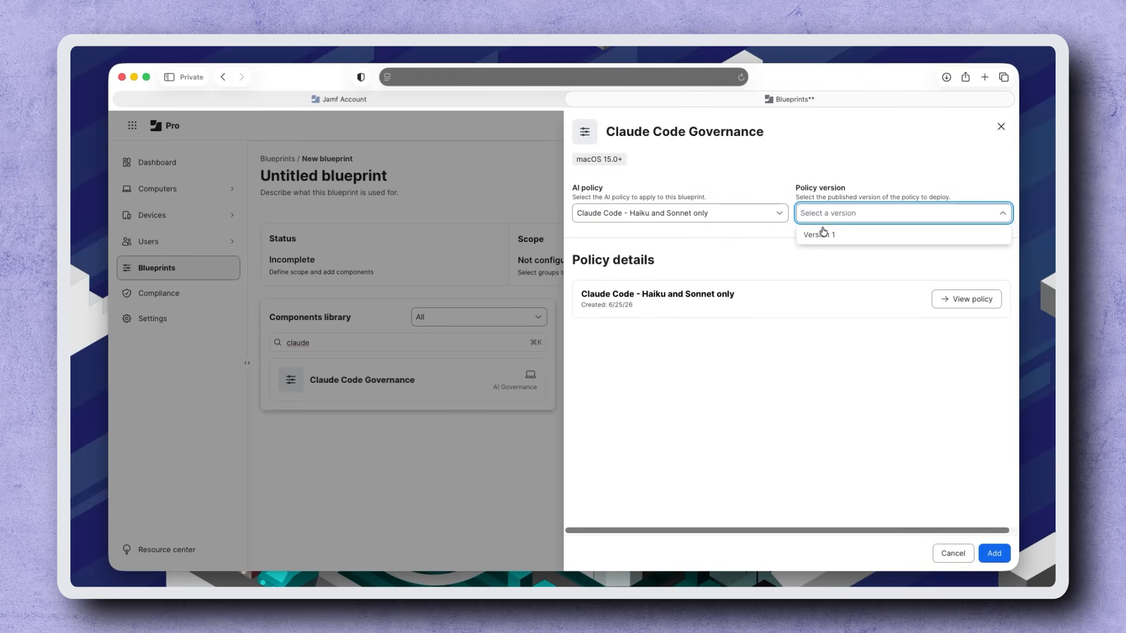
{"action": "left_click", "coordinate": [825, 234]}
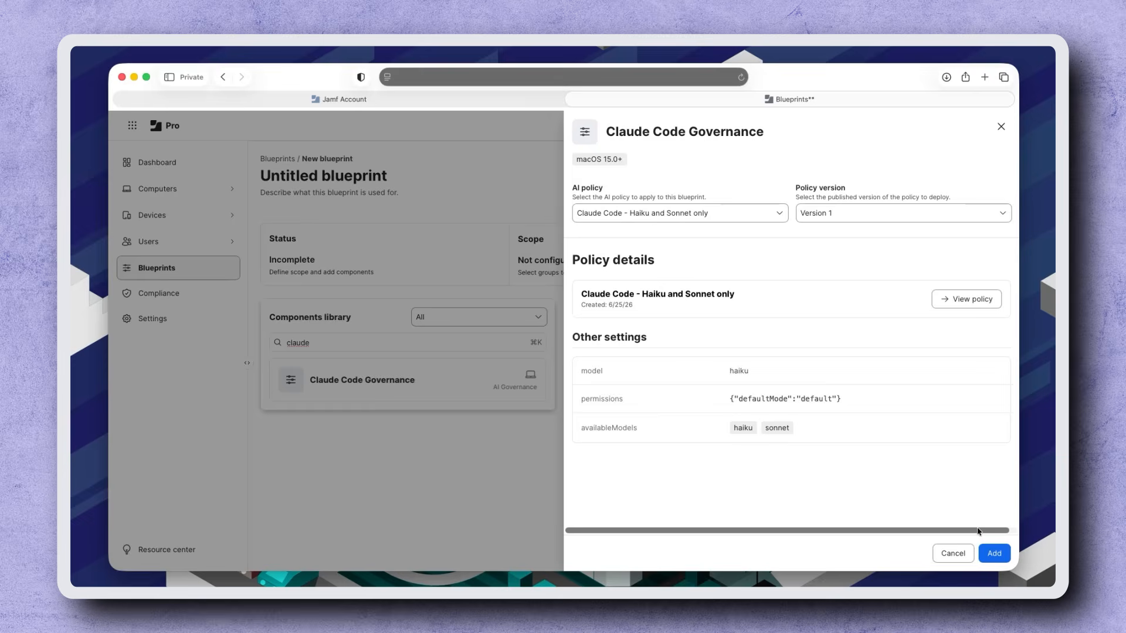
{"action": "left_click", "coordinate": [991, 554]}
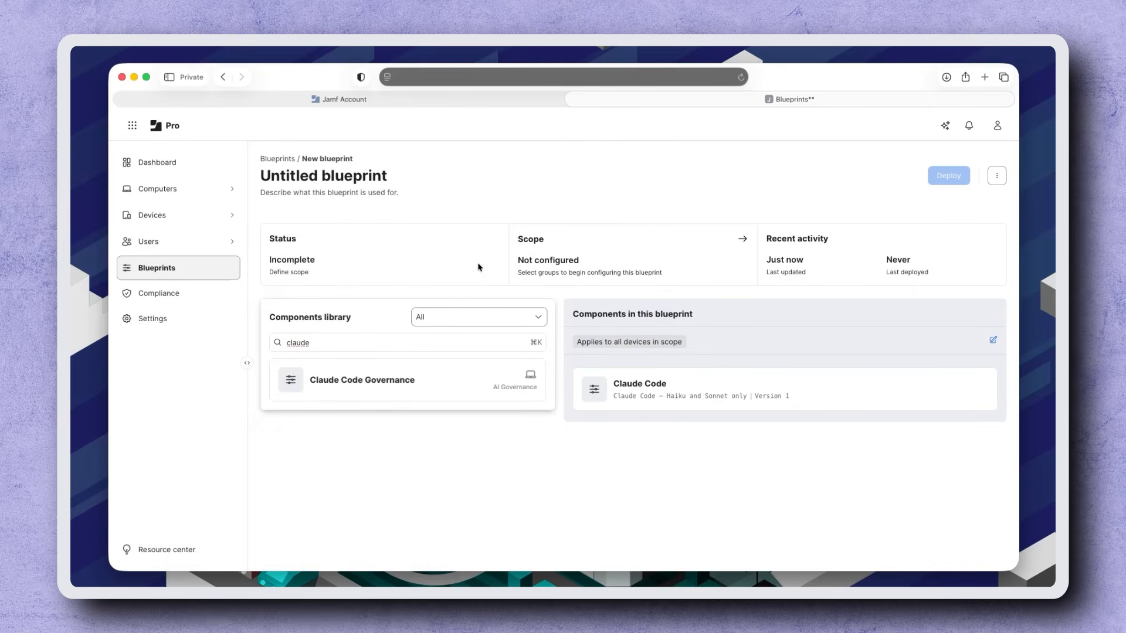
- Name the blueprint "Claude Code - Haiku and Sonnet only"
{"action": "left_click", "coordinate": [416, 176]}
{"action": "type", "text": "Claude Code - Haiku and Sonnet only"}
{"action": "key", "text": "Tab"}
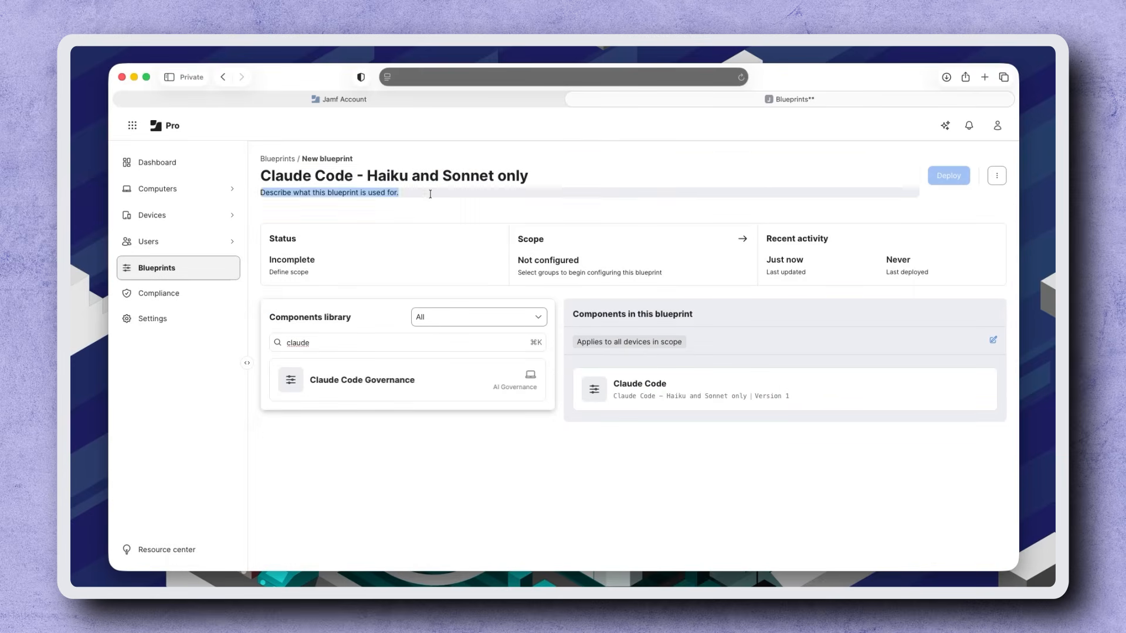
- Scope the blueprint to the "Claude Code - Haiku and Sonnet only" smart group and deploy it
{"action": "left_click", "coordinate": [542, 246]}
{"action": "left_click", "coordinate": [704, 157]}
{"action": "type", "text": "claude"}
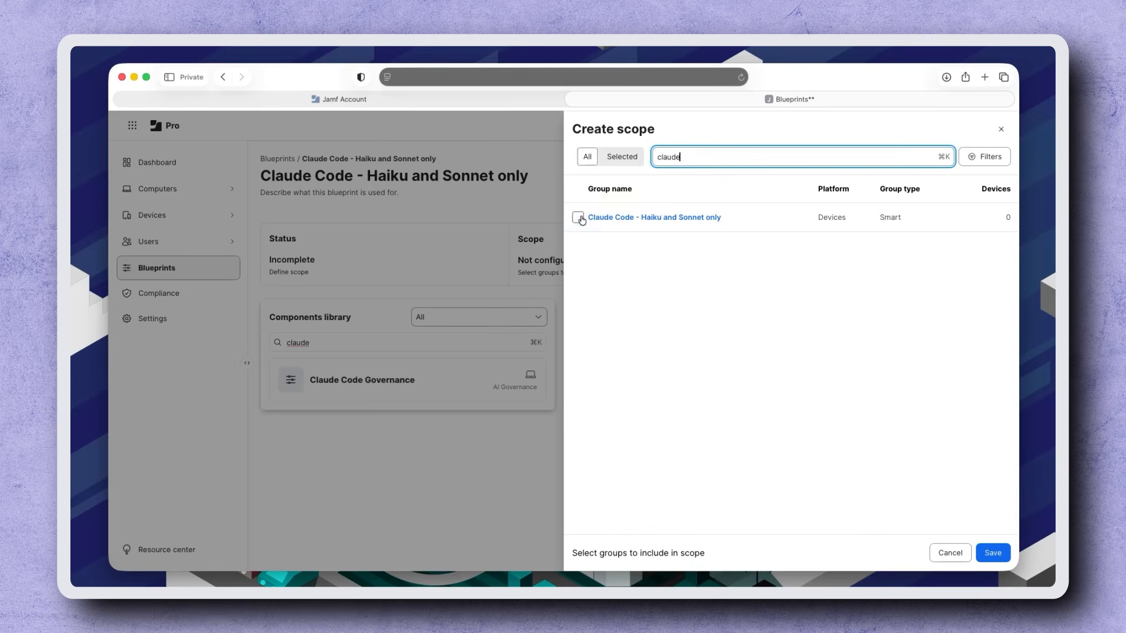
{"action": "left_click", "coordinate": [578, 217]}
{"action": "left_click", "coordinate": [993, 553]}
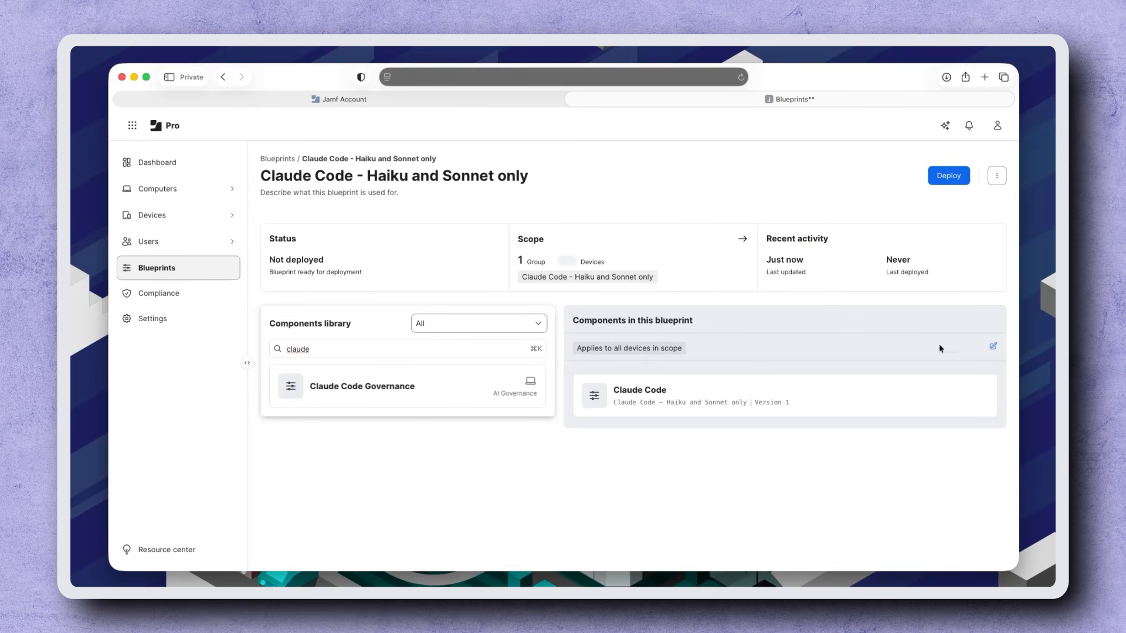
{"action": "left_click", "coordinate": [940, 177]}
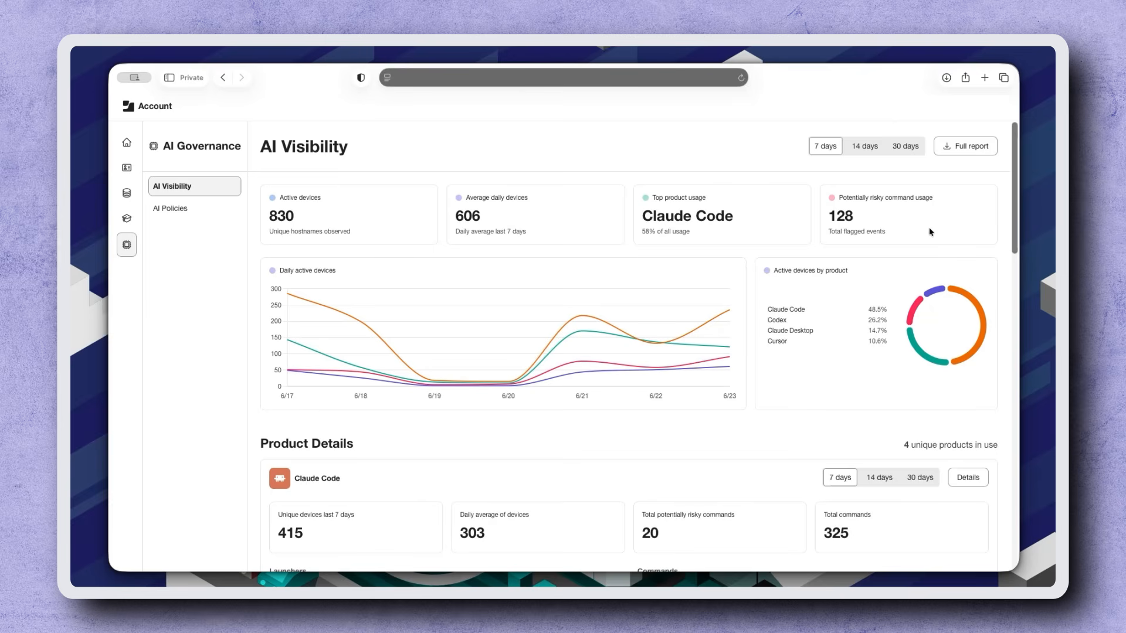
- Download the full AI Visibility report for the last 7 days from Jamf Account and view it
{"action": "left_click", "coordinate": [969, 153]}
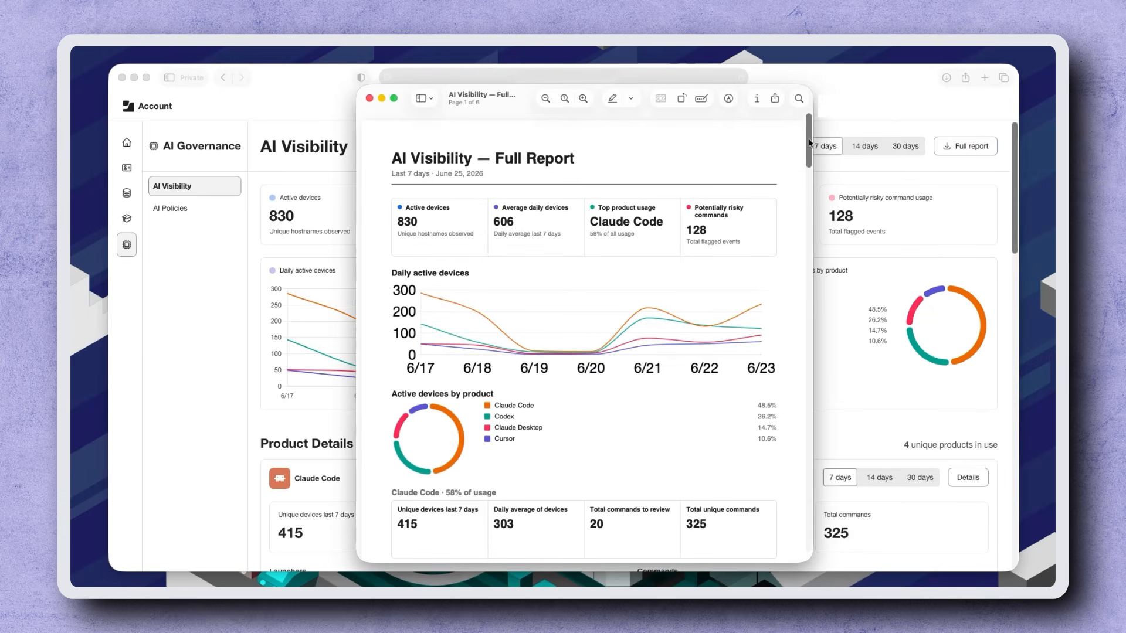
{"action": "mouse_move", "coordinate": [809, 142]}
{"action": "left_mouse_down"}
{"action": "mouse_move", "coordinate": [814, 497]}
{"action": "mouse_move", "coordinate": [815, 141]}
{"action": "left_mouse_up"}
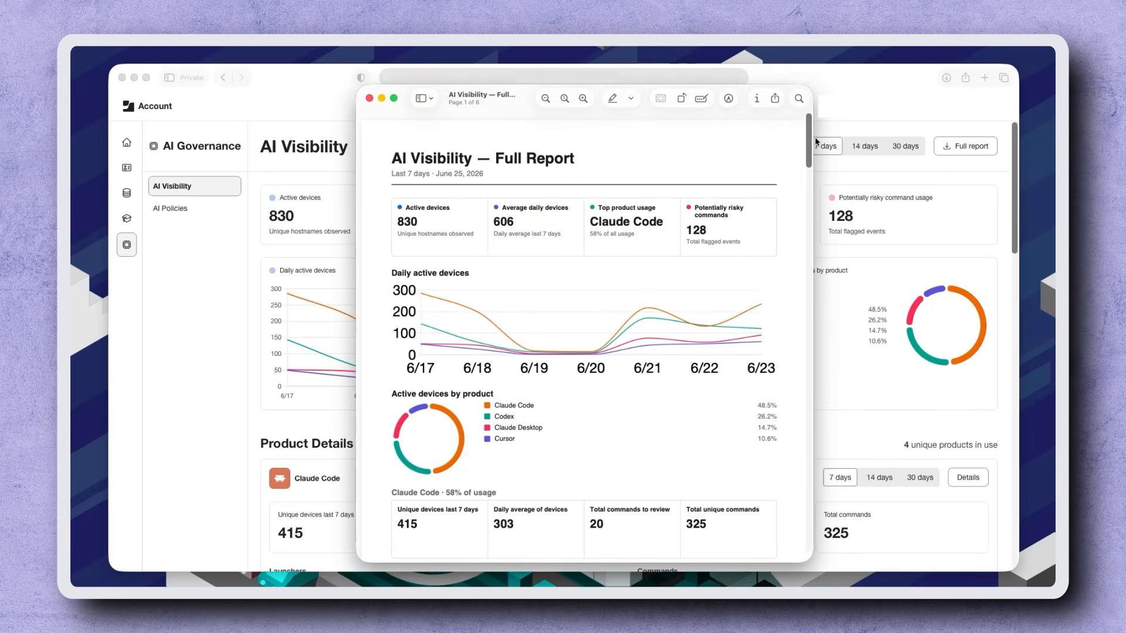